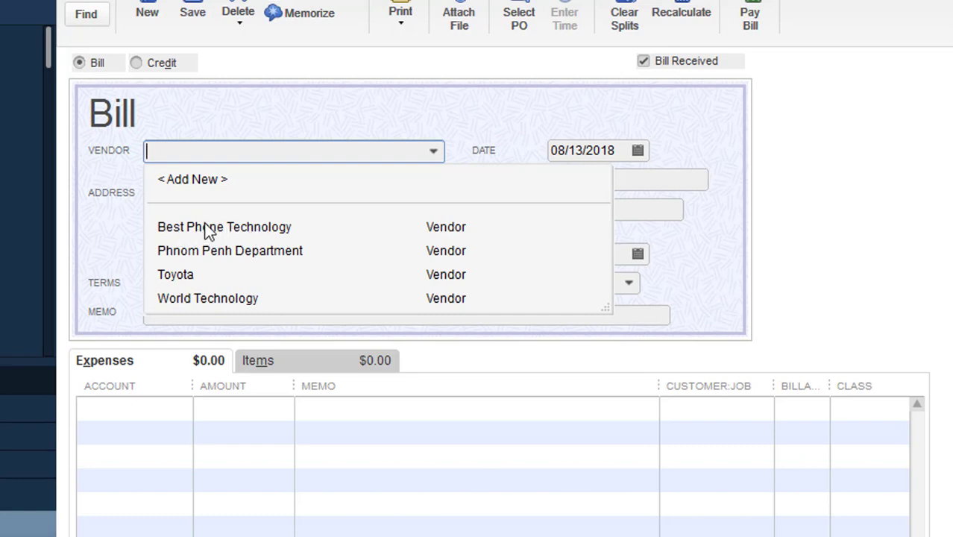
# Select Best Phone Technology as the bill's vendor and receive against its open purchase order dated 08/11/2018
pyautogui.click(209, 227)
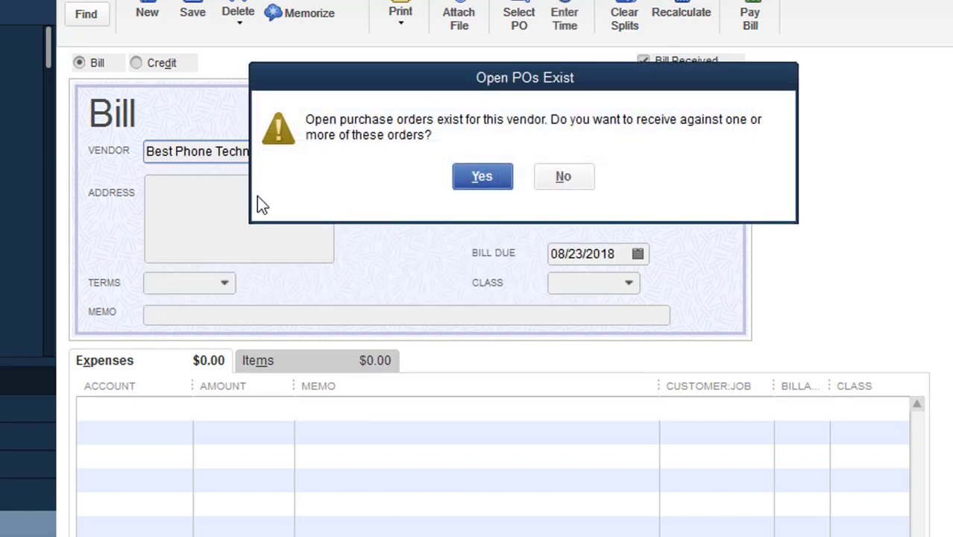
pyautogui.moveTo(433, 80); pyautogui.dragTo(464, 97)
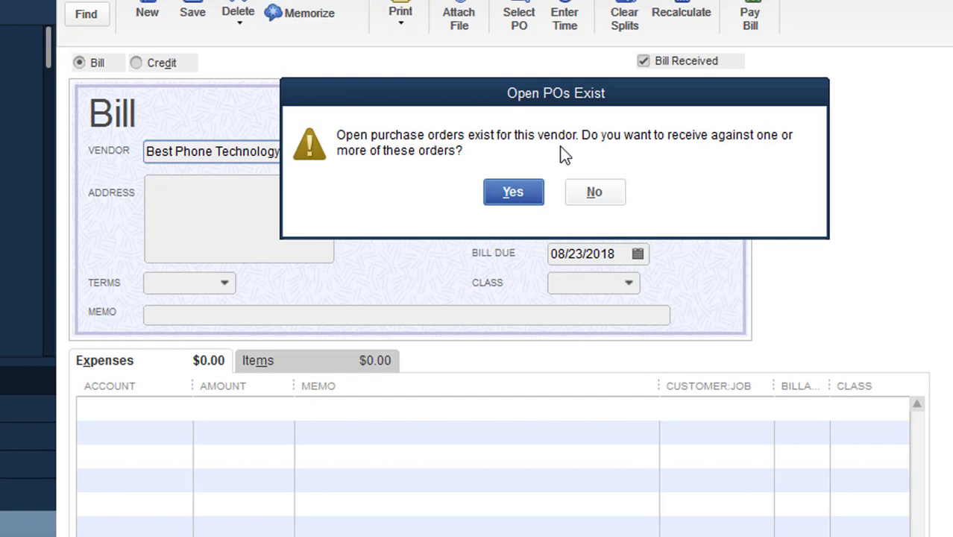
pyautogui.click(514, 194)
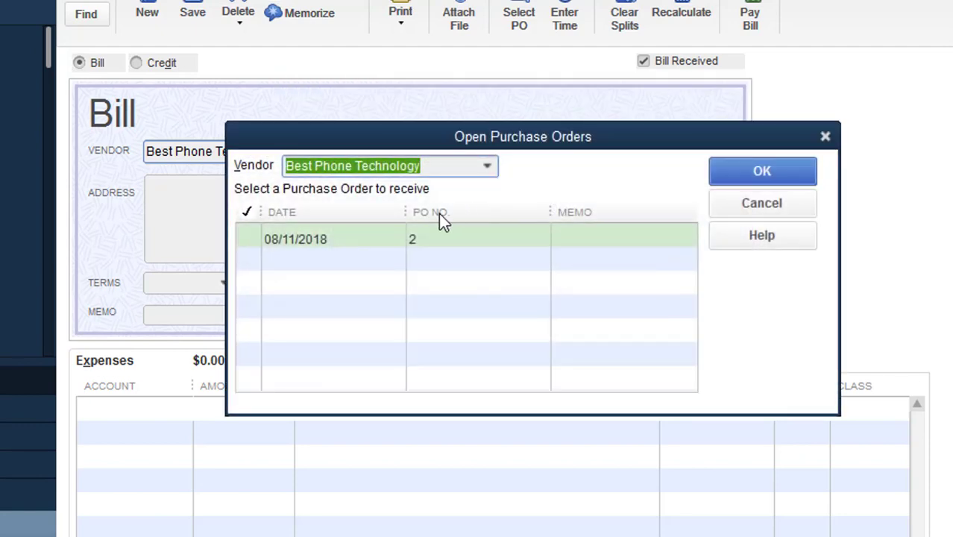
pyautogui.click(255, 237)
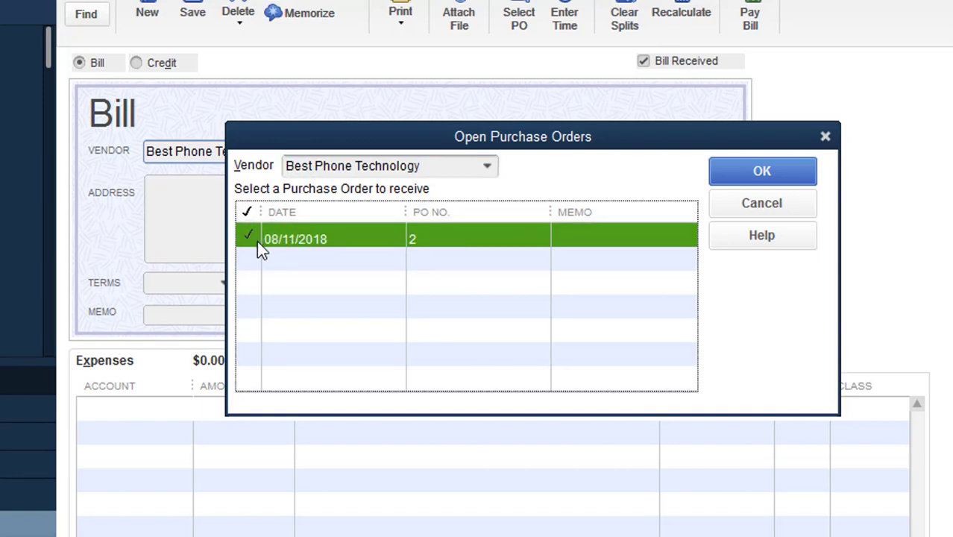
pyautogui.click(730, 171)
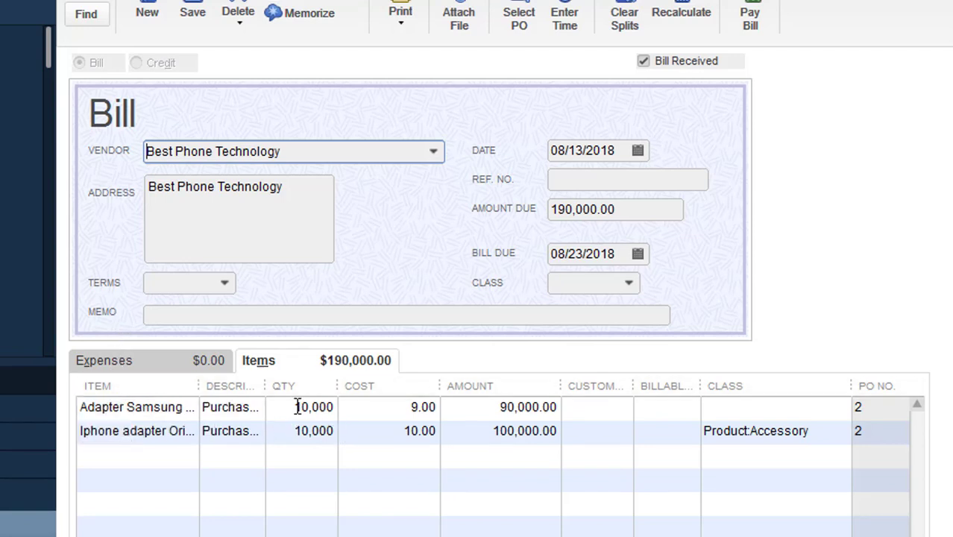
# Add 2.30 to the Adapter Samsung Original cost, making it 11.30, and update its item record with the new cost but not the price
pyautogui.moveTo(265, 384); pyautogui.dragTo(327, 385)
pyautogui.moveTo(196, 380); pyautogui.dragTo(251, 380)
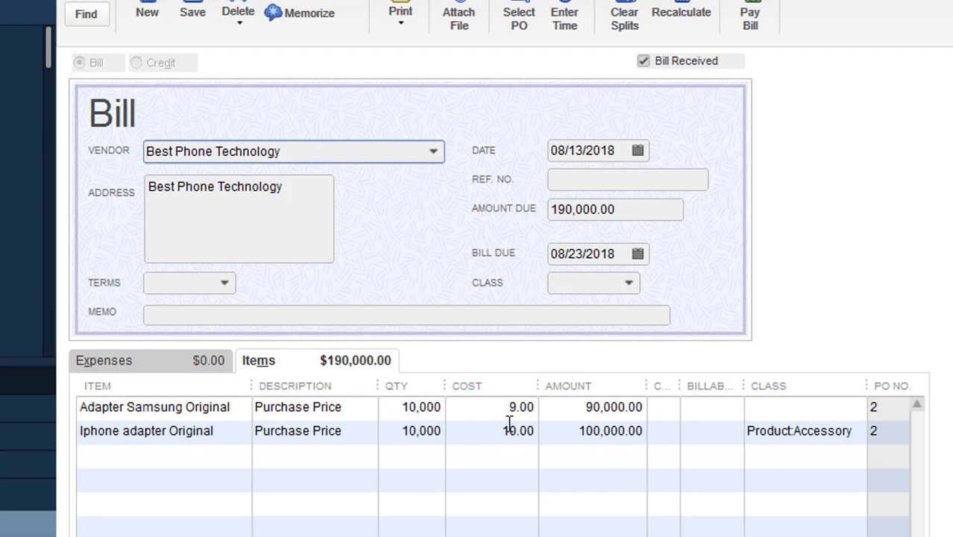
pyautogui.click(533, 407)
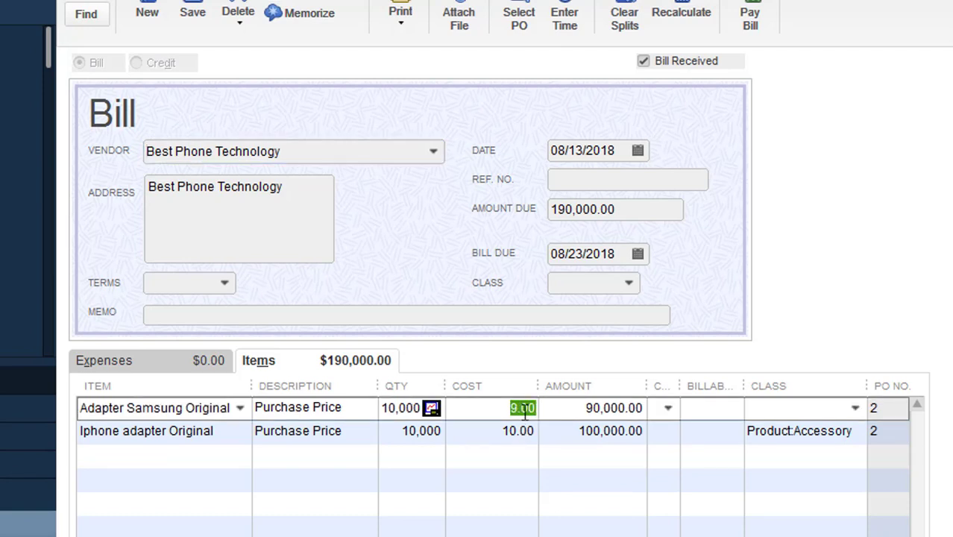
pyautogui.write('+')
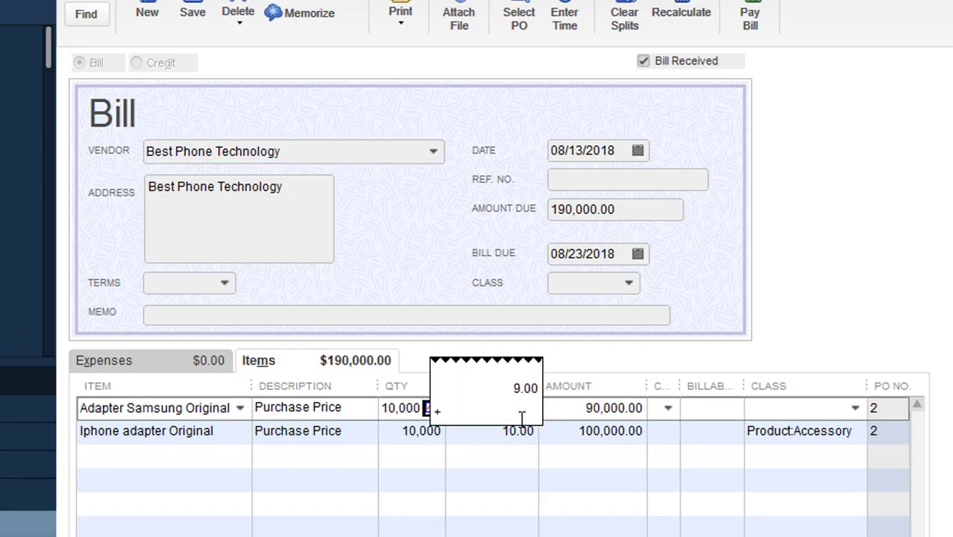
pyautogui.write(' 2.30')
pyautogui.press('Return')
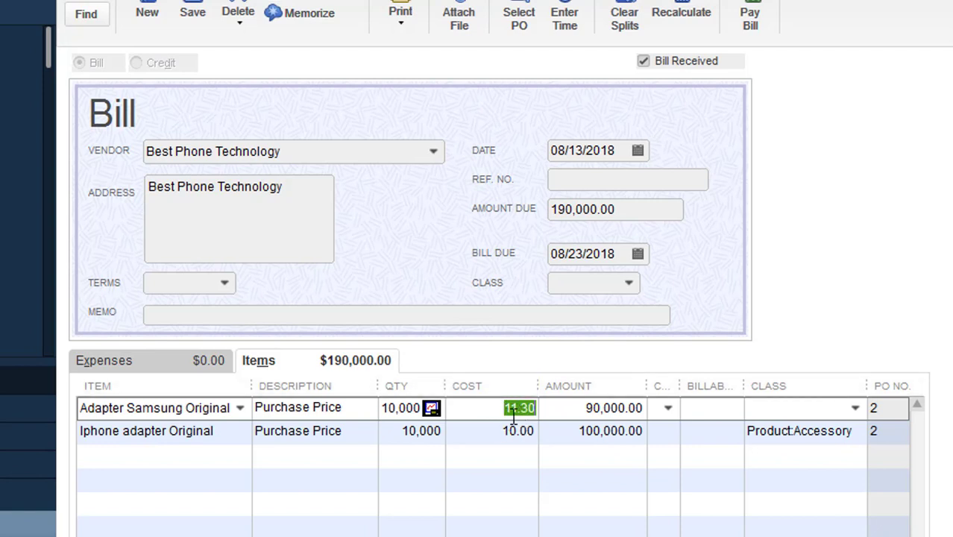
pyautogui.click(494, 427)
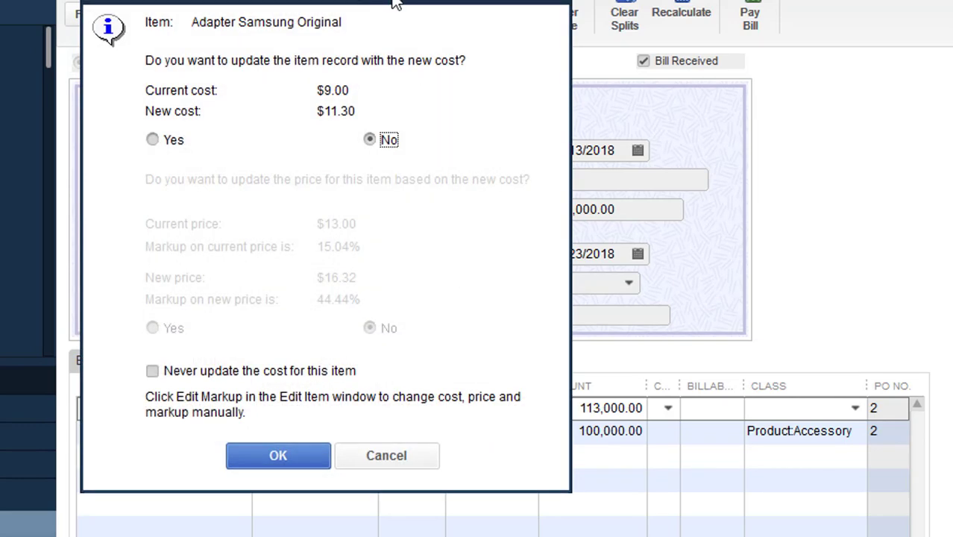
pyautogui.moveTo(392, 1); pyautogui.dragTo(502, 19)
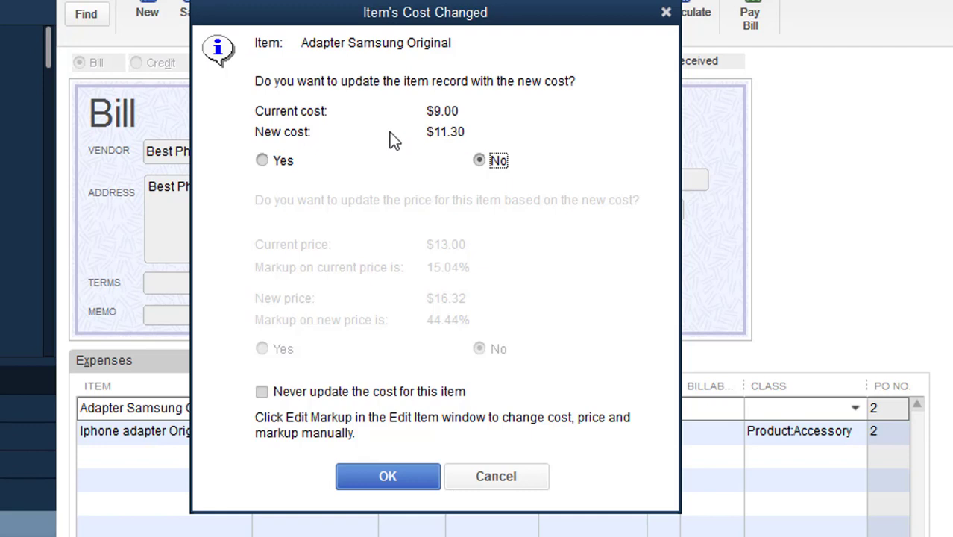
pyautogui.click(262, 161)
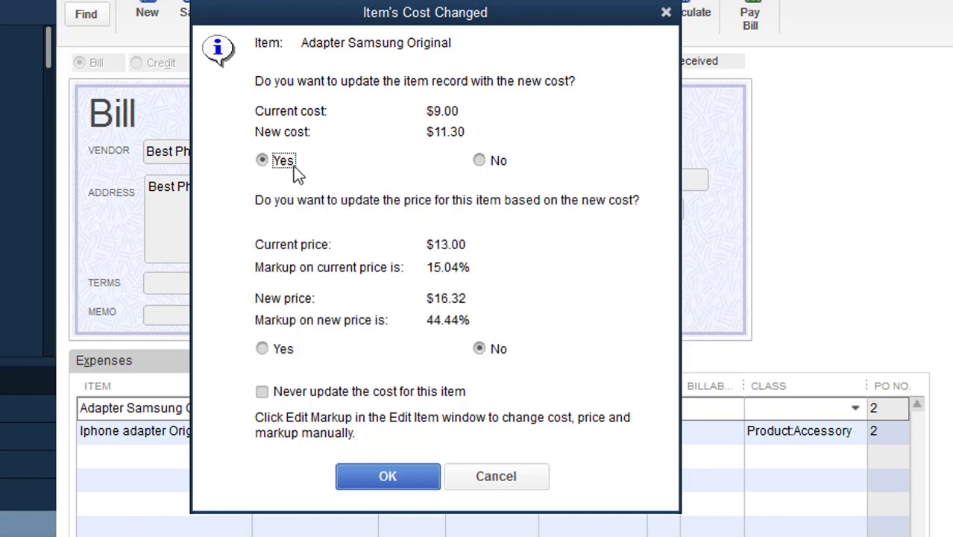
pyautogui.click(375, 475)
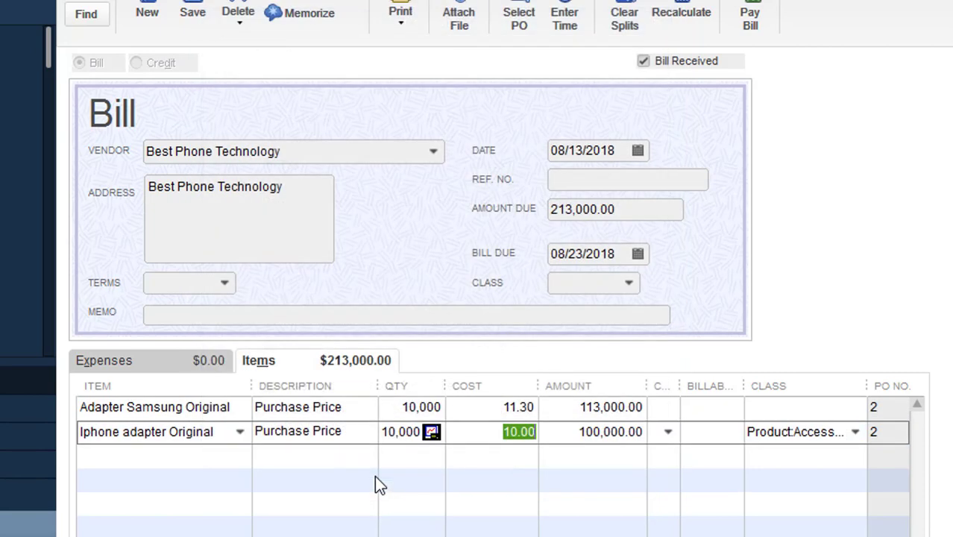
# Add 2.45 to the Iphone adapter Original cost, making it 12.45, and update its item record with the new cost but not the price
pyautogui.click(534, 431)
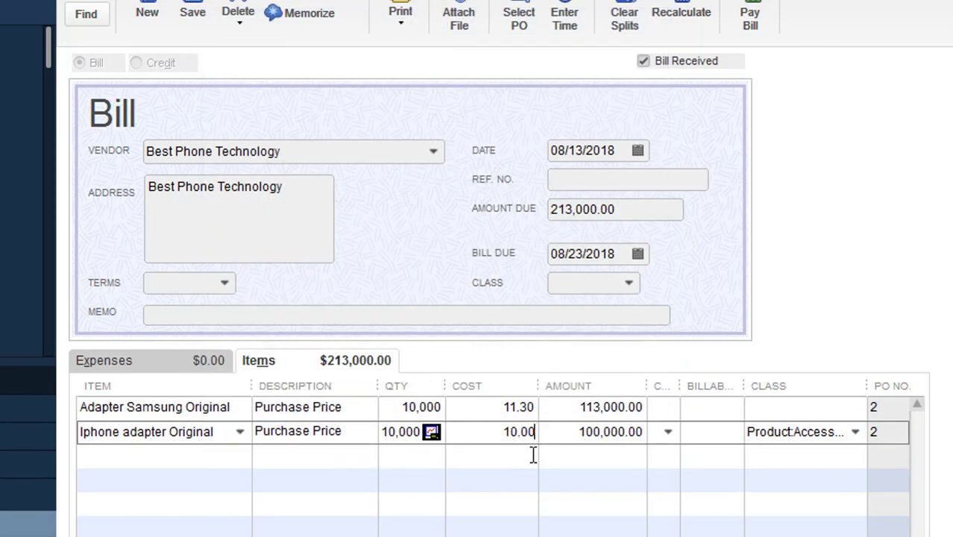
pyautogui.write('+')
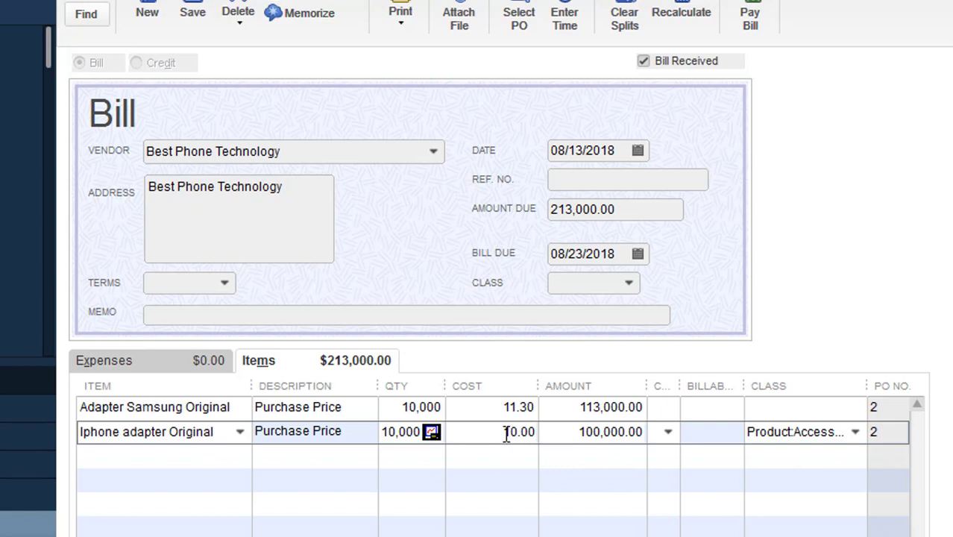
pyautogui.click(535, 432)
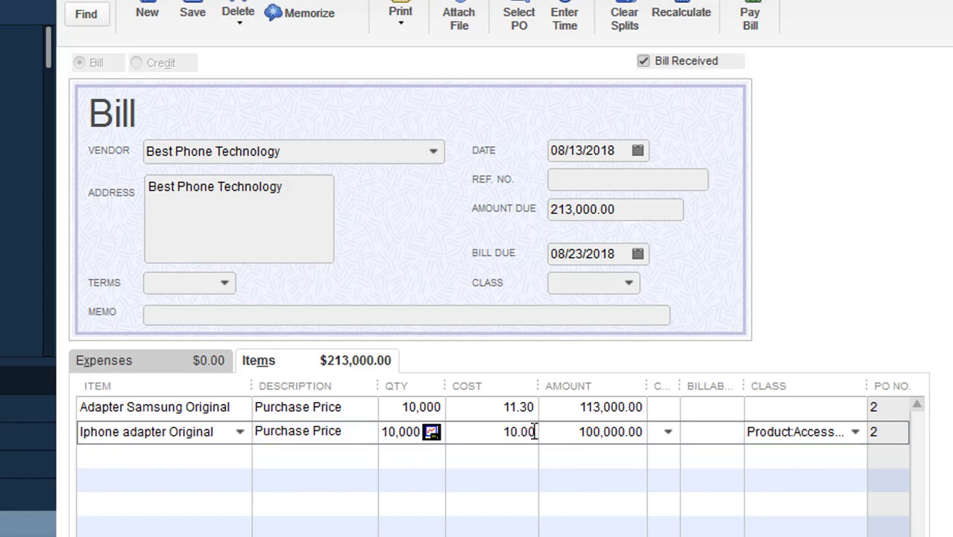
pyautogui.write('+ ')
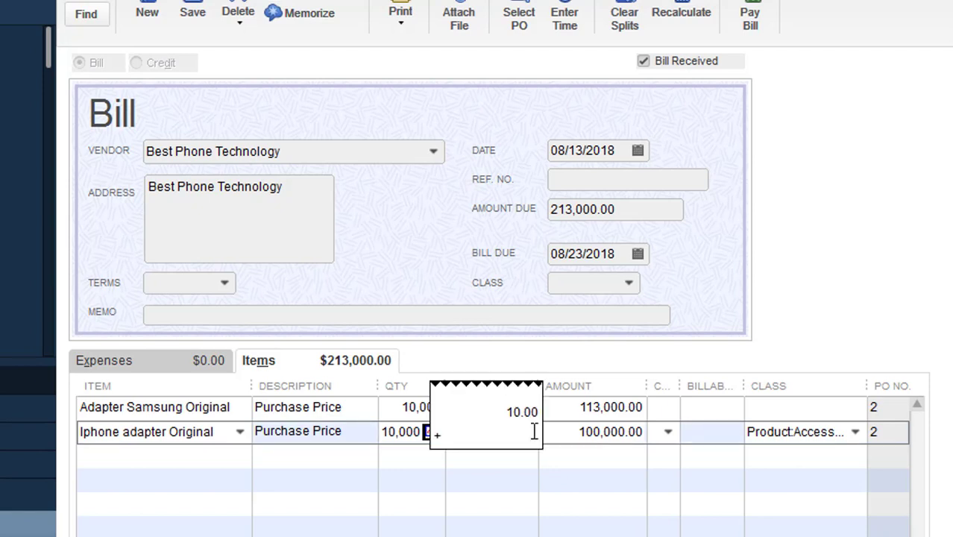
pyautogui.write('2.45')
pyautogui.press('Return')
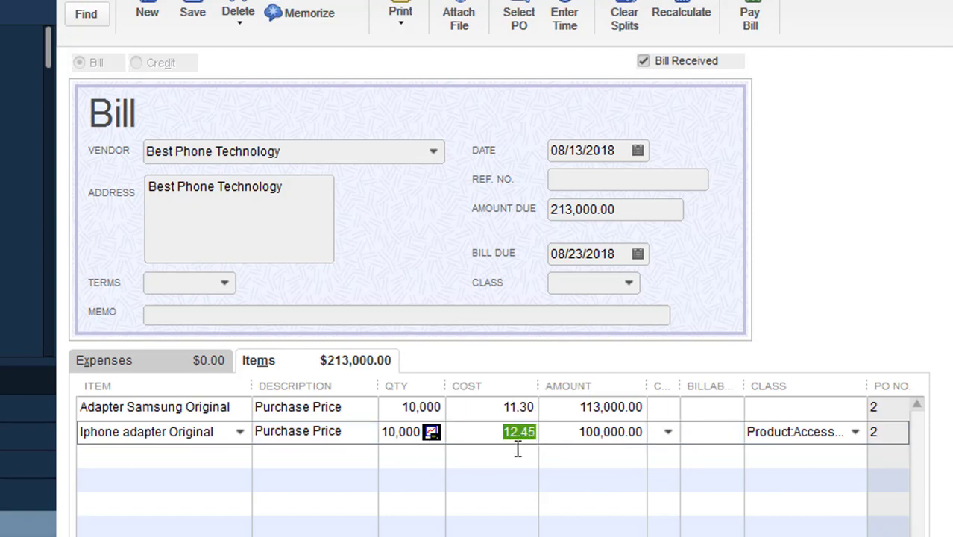
pyautogui.click(552, 433)
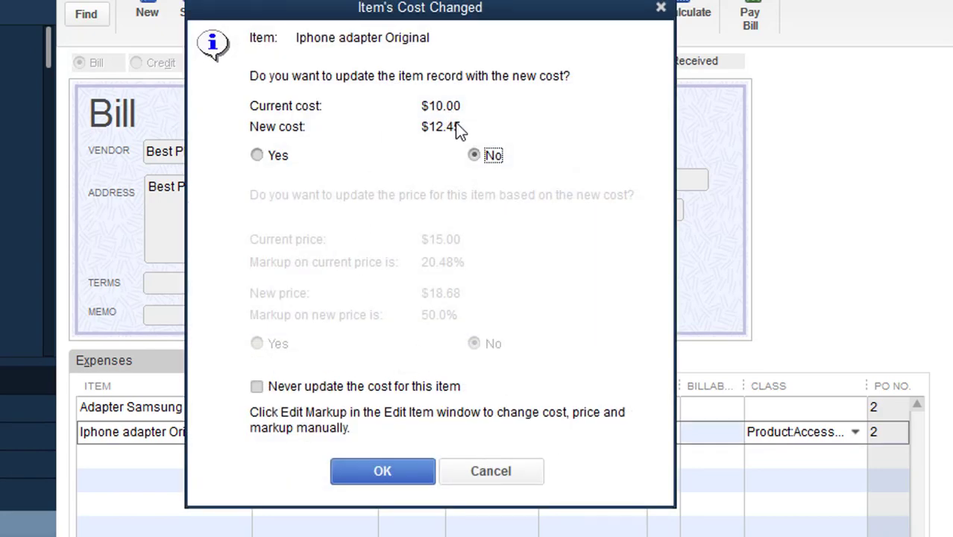
pyautogui.click(281, 158)
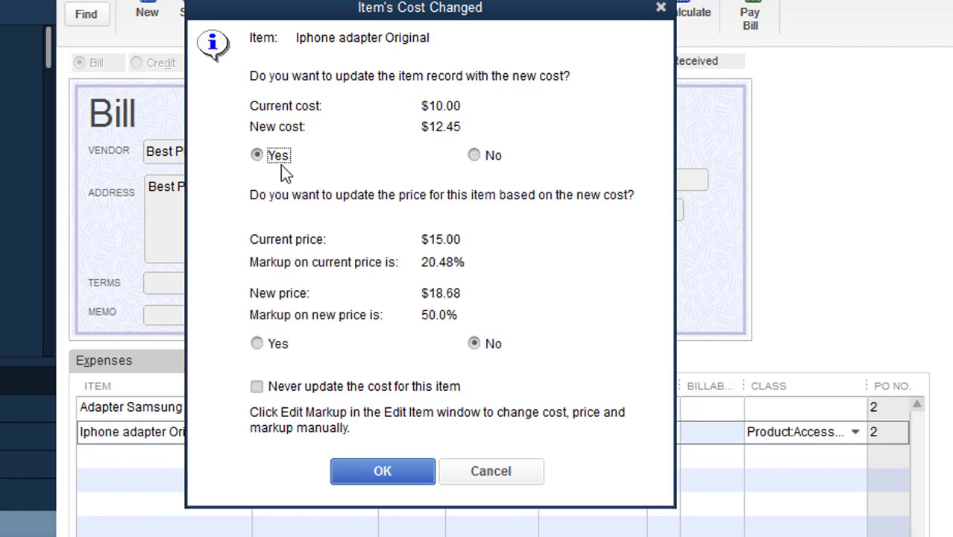
pyautogui.click(387, 472)
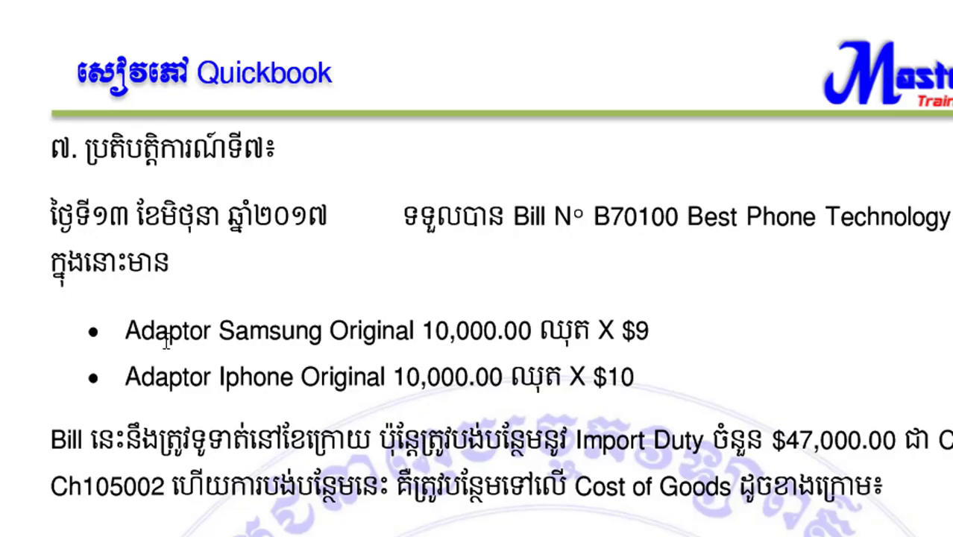
# Review the two adapter lines and the Import Duty amount in the exercise document, and switch back to the QuickBooks bill
pyautogui.moveTo(127, 332); pyautogui.dragTo(648, 386)
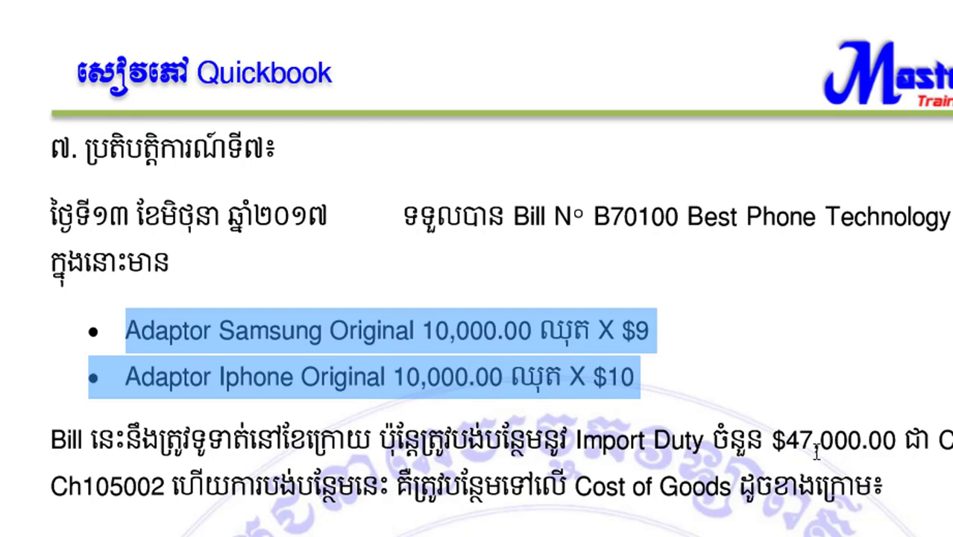
pyautogui.moveTo(773, 440); pyautogui.dragTo(902, 442)
pyautogui.hotkey('alt', 'Tab')
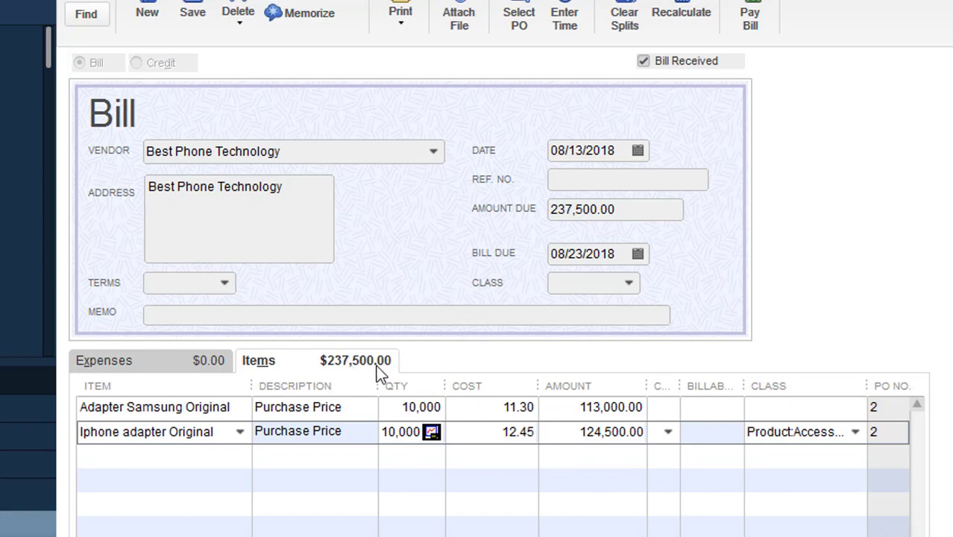
# Add an expense line to the bill for the Cash in Bank account with an amount of -47,000
pyautogui.click(118, 361)
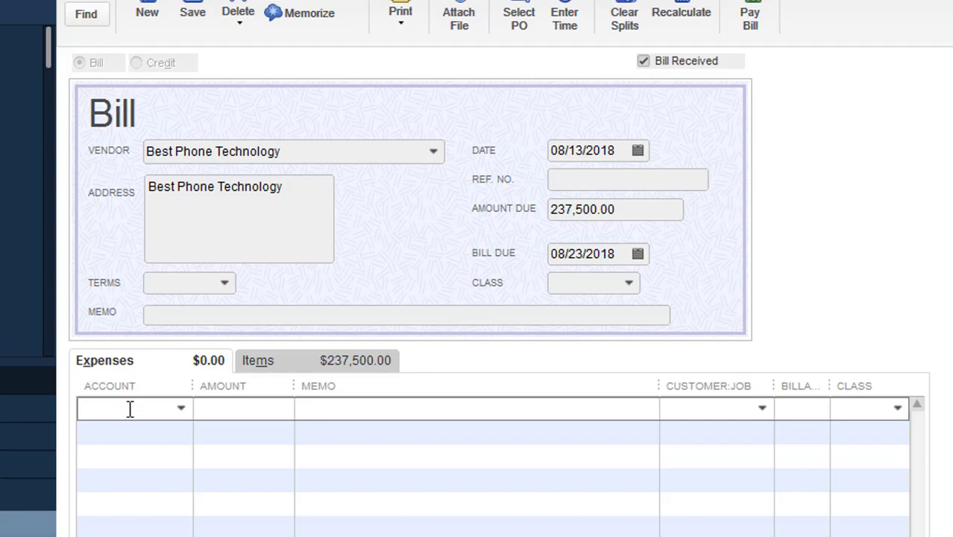
pyautogui.write('Ca')
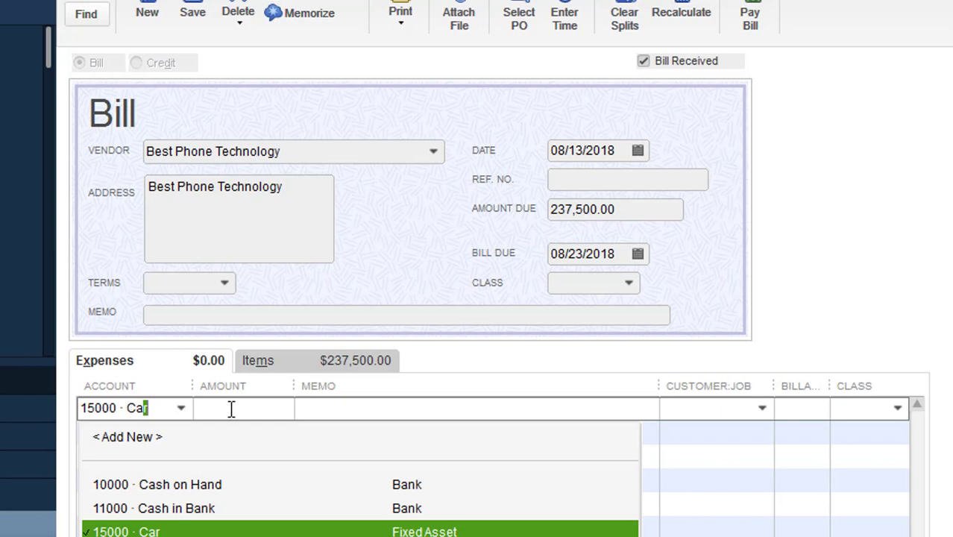
pyautogui.write('sh in')
pyautogui.click(231, 515)
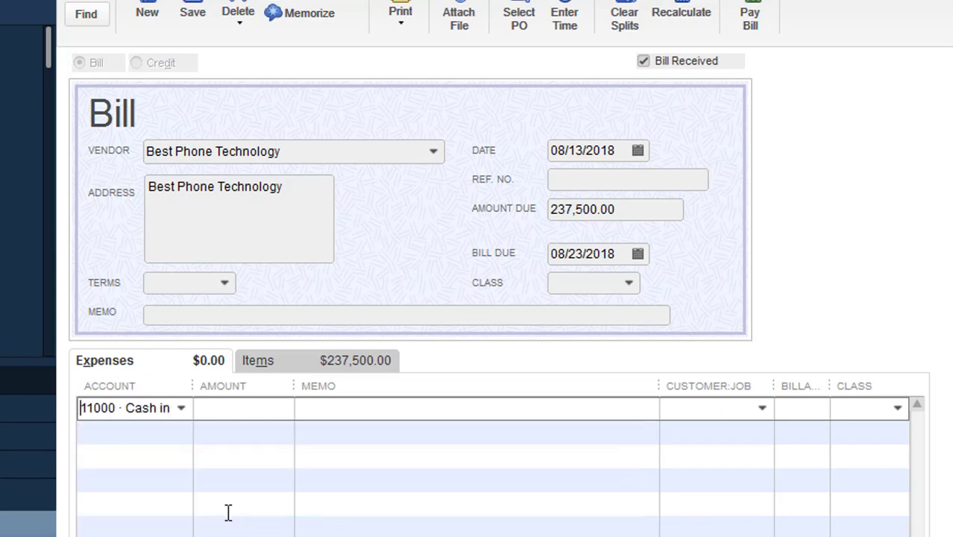
pyautogui.click(250, 411)
pyautogui.write('-47000')
# Enter "Pay for Import of Duty" as the memo of the Cash in Bank expense line
pyautogui.click(349, 413)
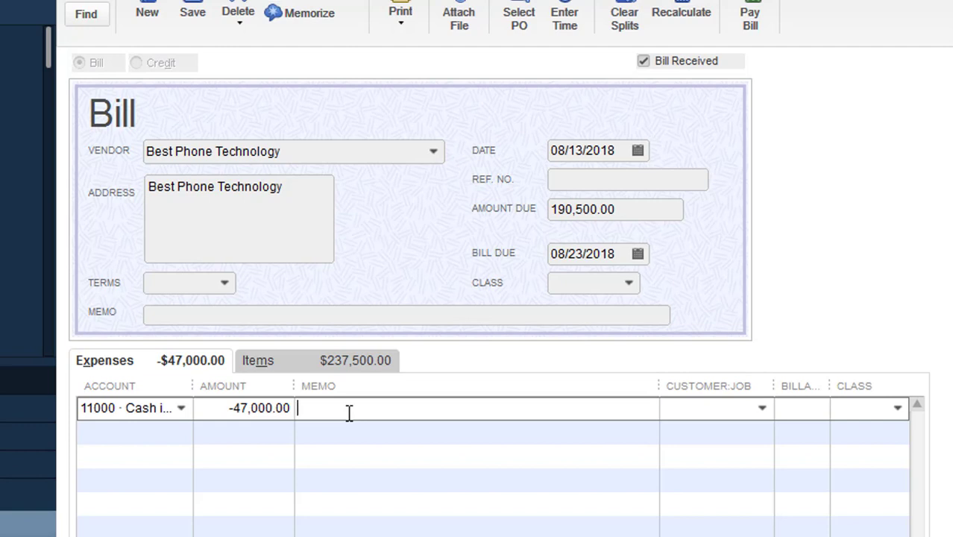
pyautogui.write('Import of Duty')
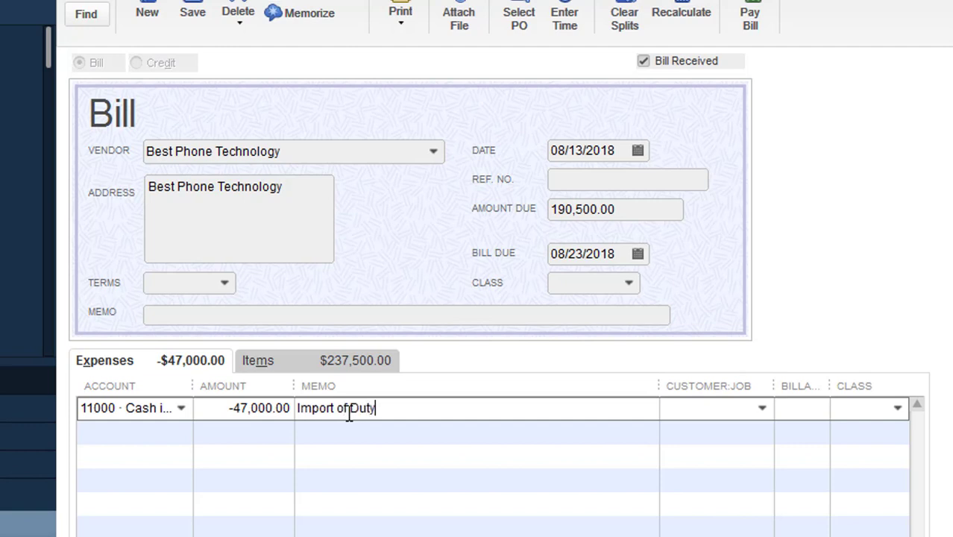
pyautogui.press('Left')
pyautogui.press('Left')
pyautogui.press('Left')
pyautogui.press('Left')
pyautogui.press('Left')
pyautogui.press('Left')
pyautogui.press('Left')
pyautogui.press('Left')
pyautogui.press('Left')
pyautogui.press('Home')
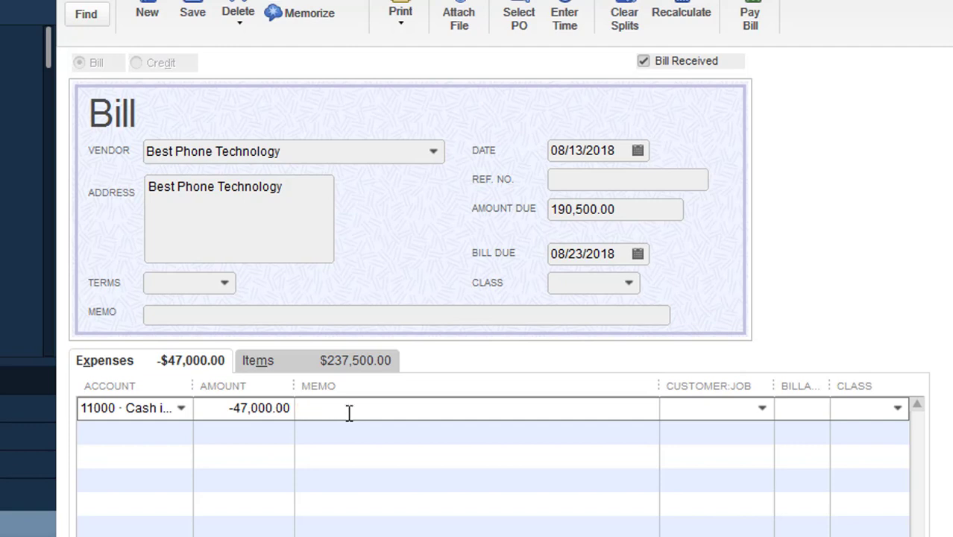
pyautogui.write('Pay ')
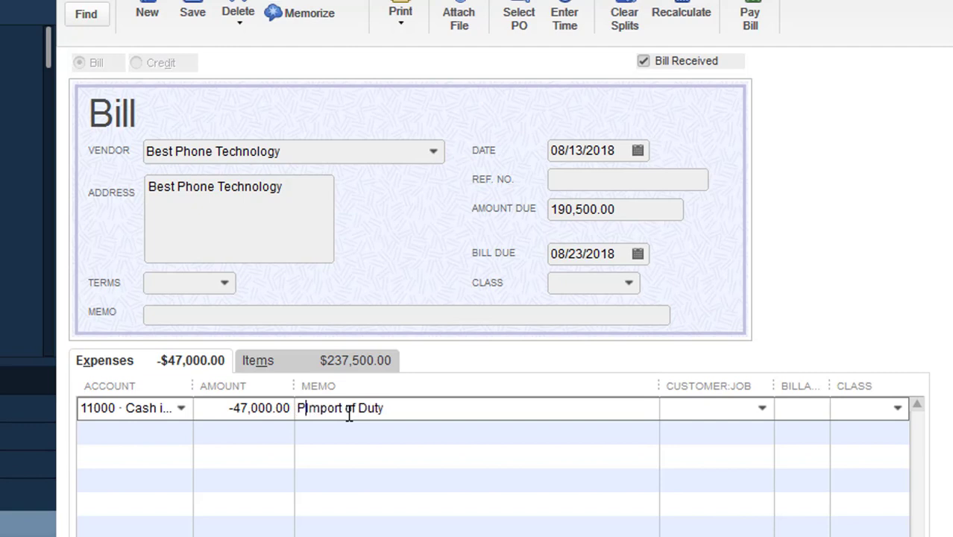
pyautogui.write('for')
pyautogui.click(411, 435)
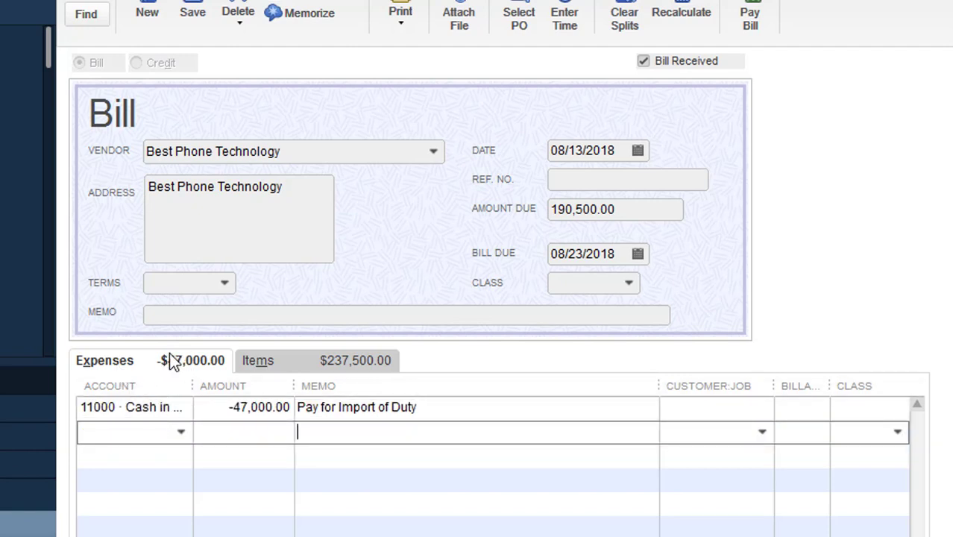
# Check the bill's item lines and amount due, and set the Bill Due date to 09/13/2018
pyautogui.click(283, 363)
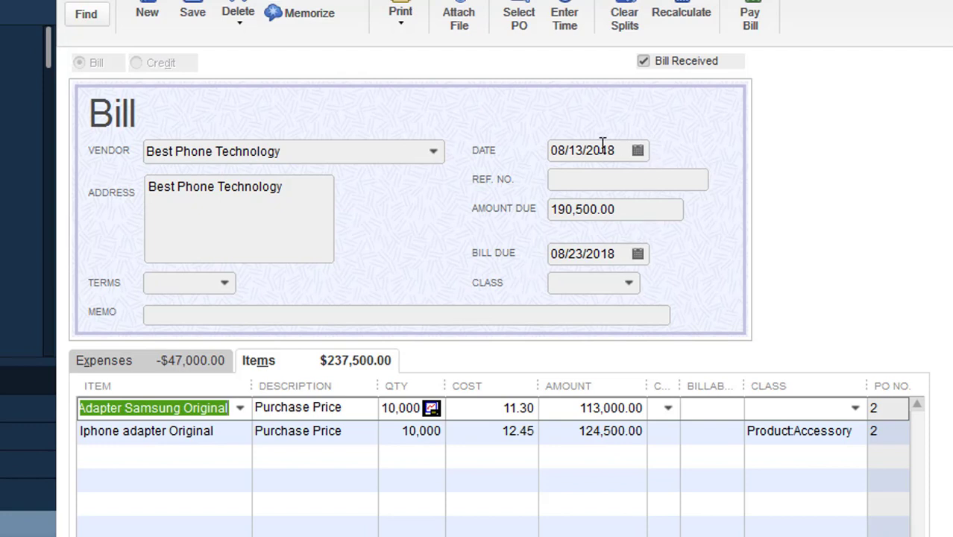
pyautogui.moveTo(630, 211); pyautogui.dragTo(550, 212)
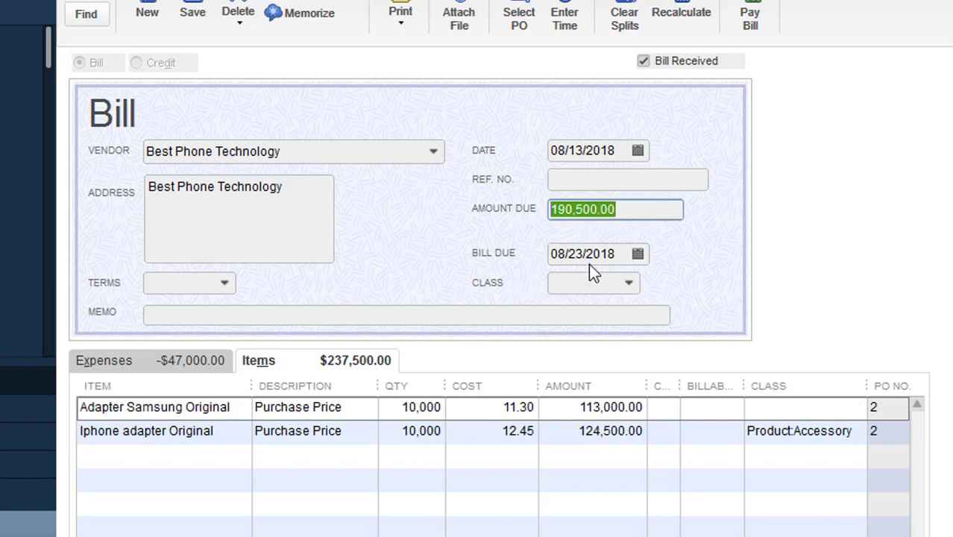
pyautogui.click(621, 255)
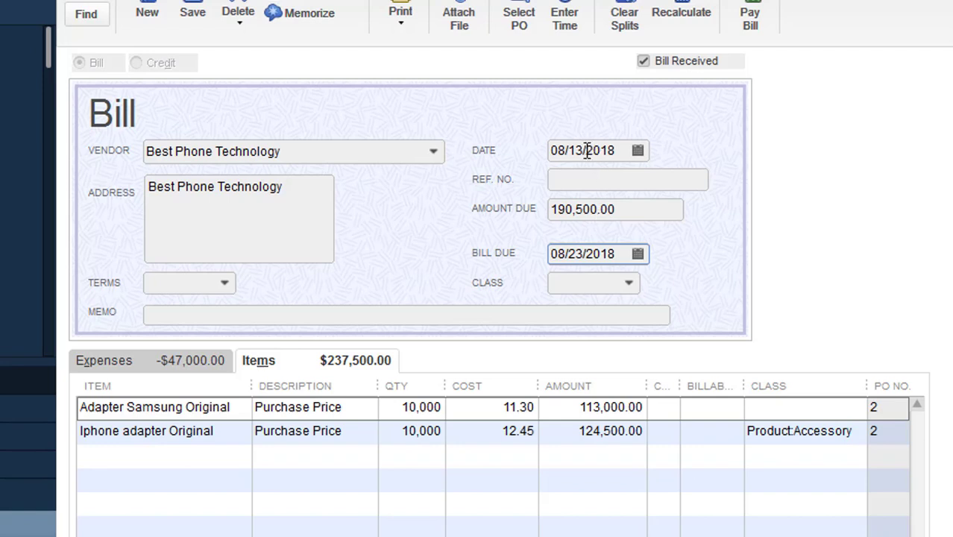
pyautogui.click(636, 254)
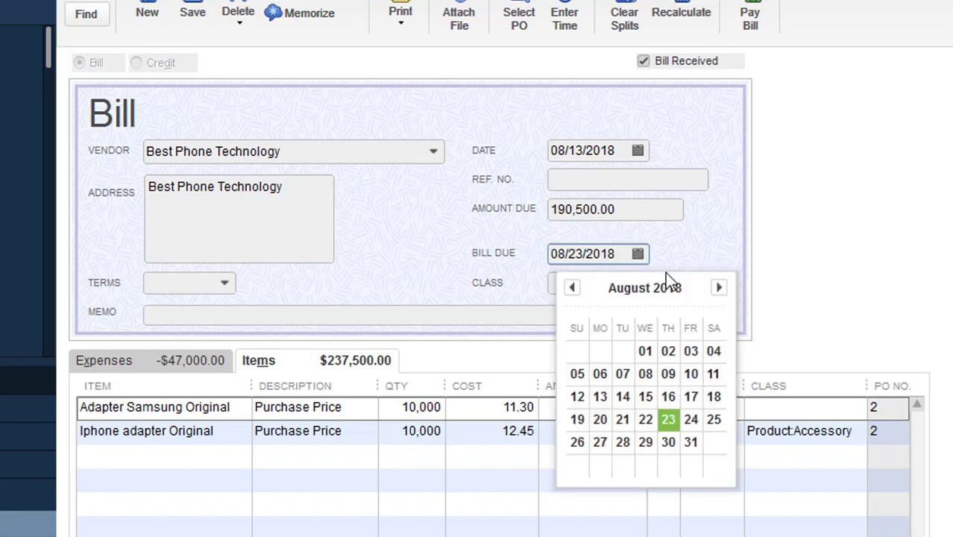
pyautogui.click(719, 288)
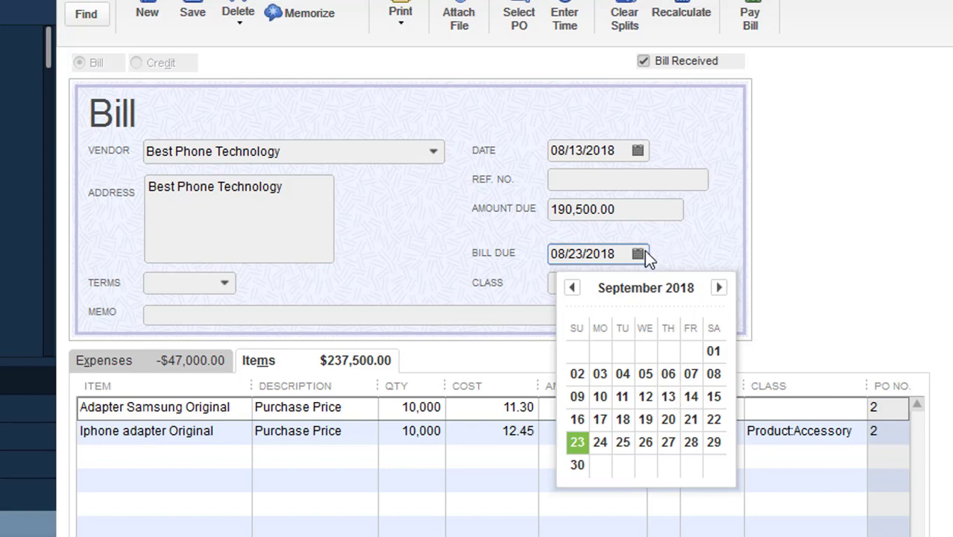
pyautogui.click(662, 396)
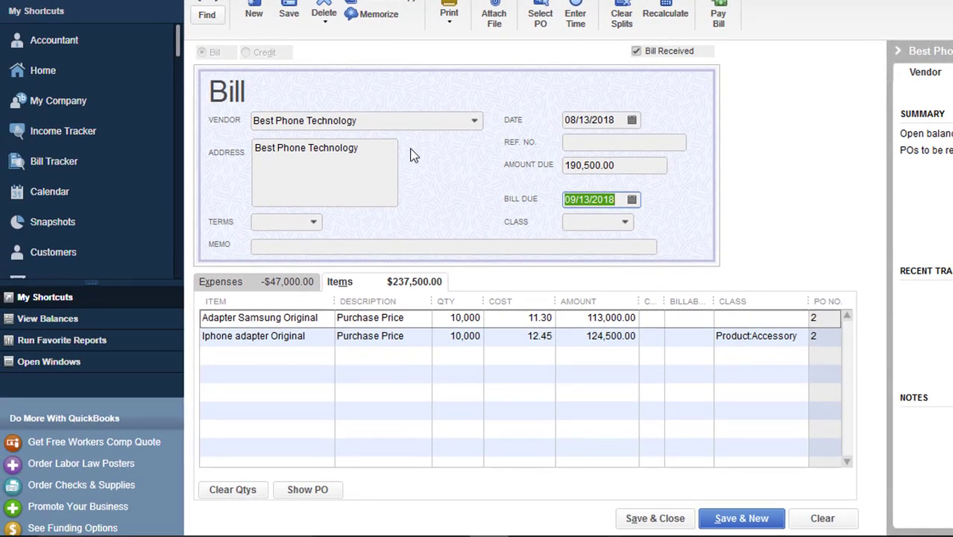
# Save and close the Best Phone Technology bill, accepting that some items have no class assigned
pyautogui.click(641, 519)
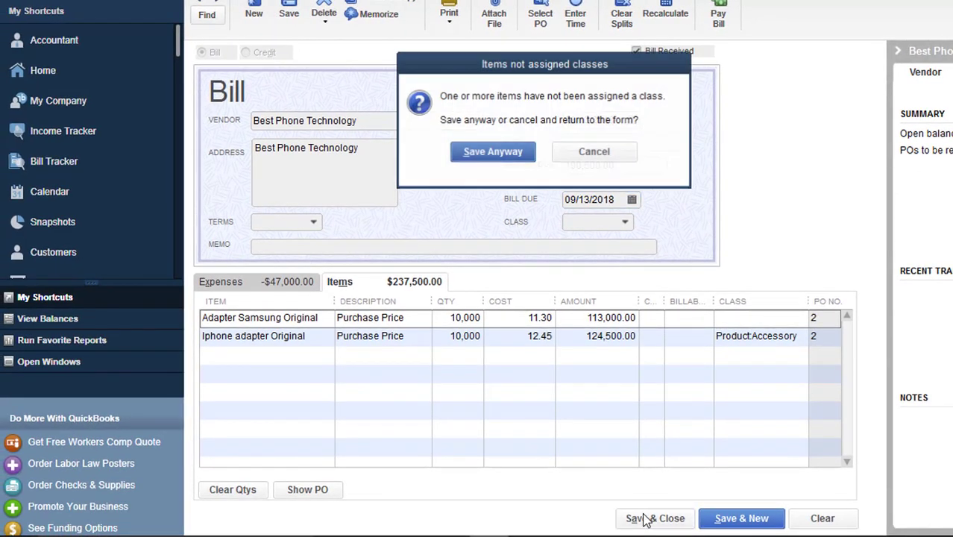
pyautogui.click(517, 152)
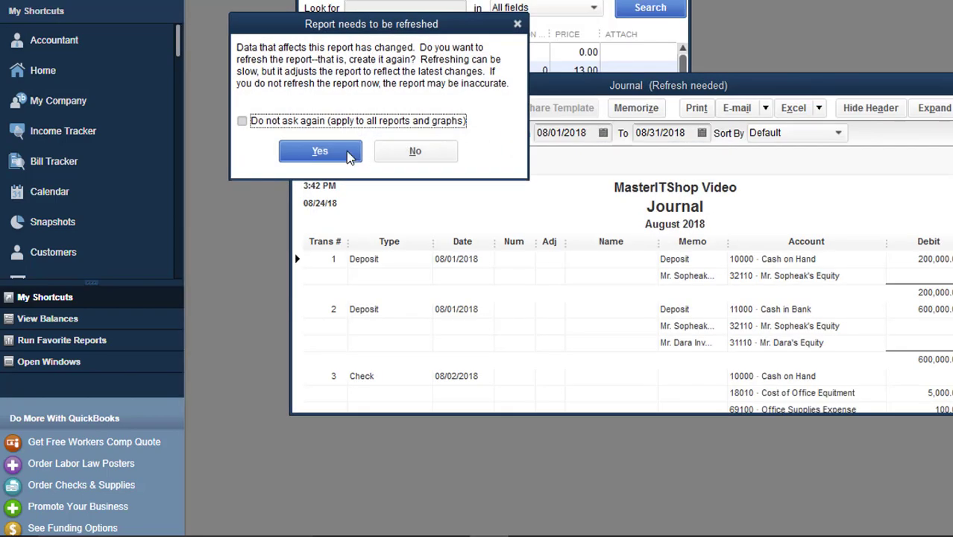
# Refresh the August 2018 Journal report and widen its Account column to review the Best Phone Technology bill entry
pyautogui.click(349, 152)
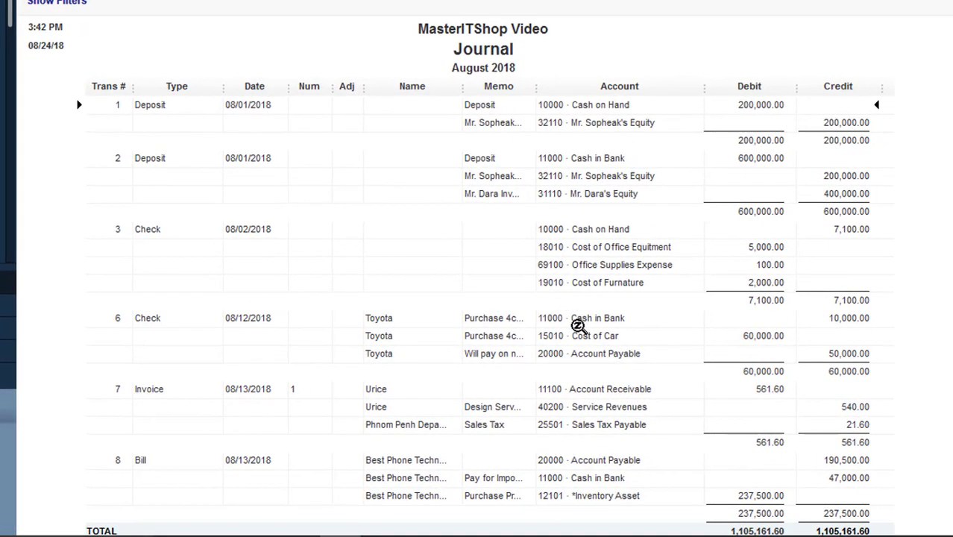
pyautogui.scroll(-1, 578, 326)
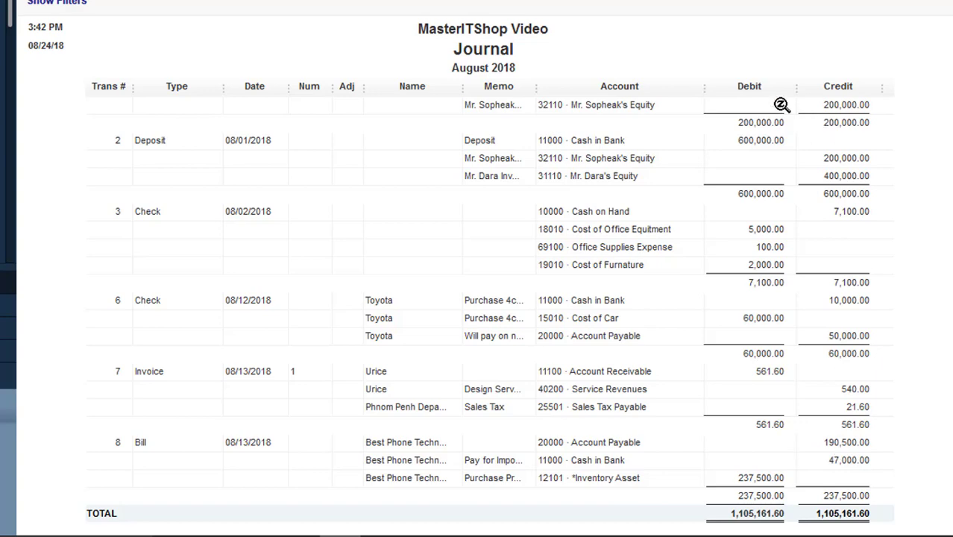
pyautogui.moveTo(704, 90); pyautogui.dragTo(731, 93)
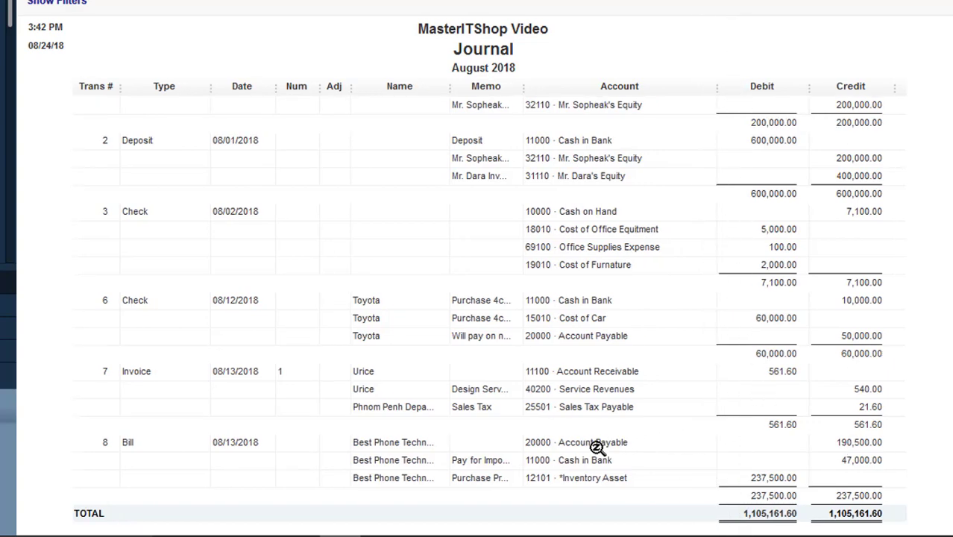